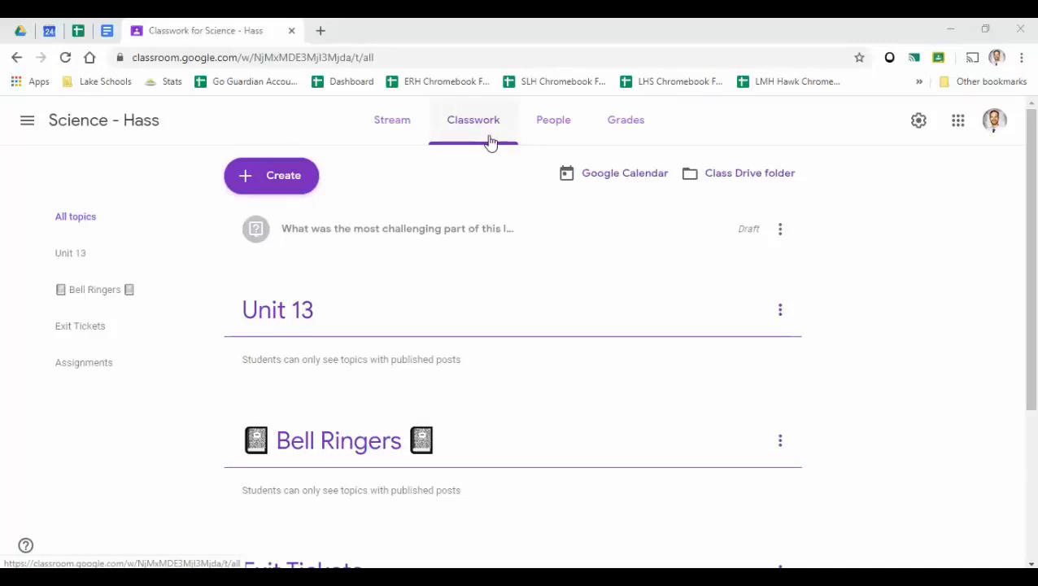
Create a new assignment in the Science class titled "Reflection Assignment"
click(285, 177)
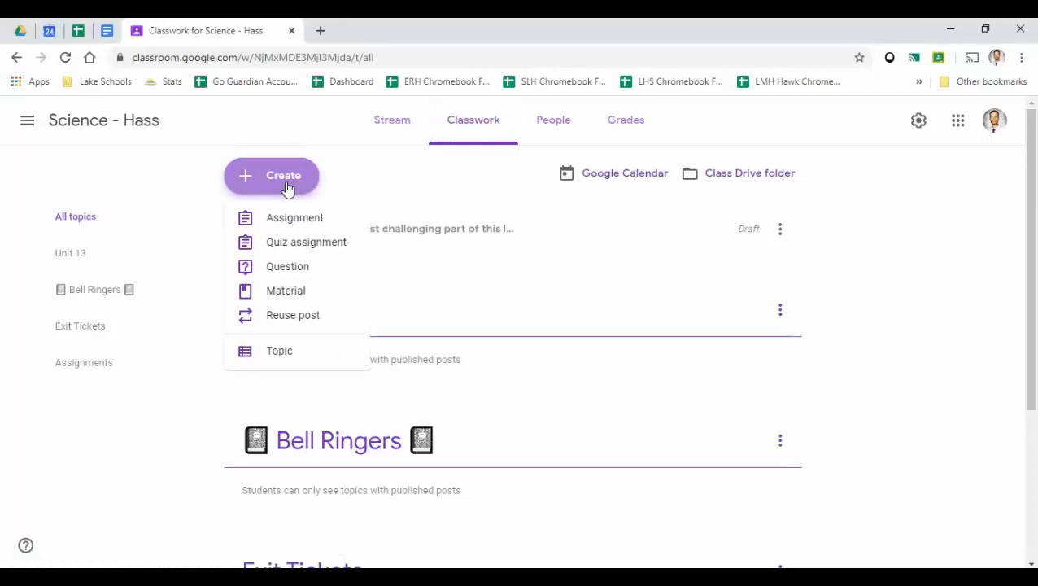
click(319, 217)
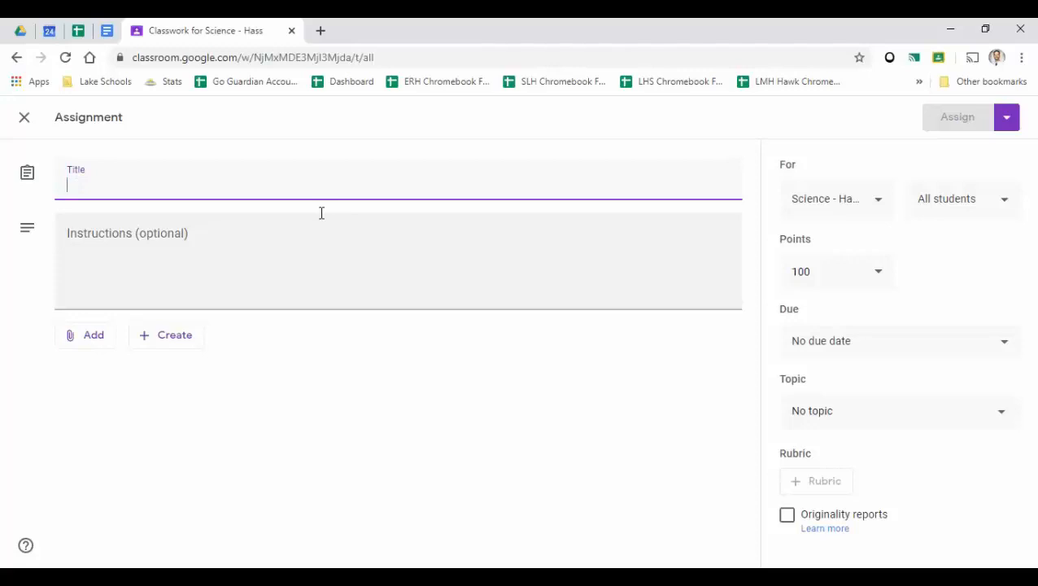
text(Re)
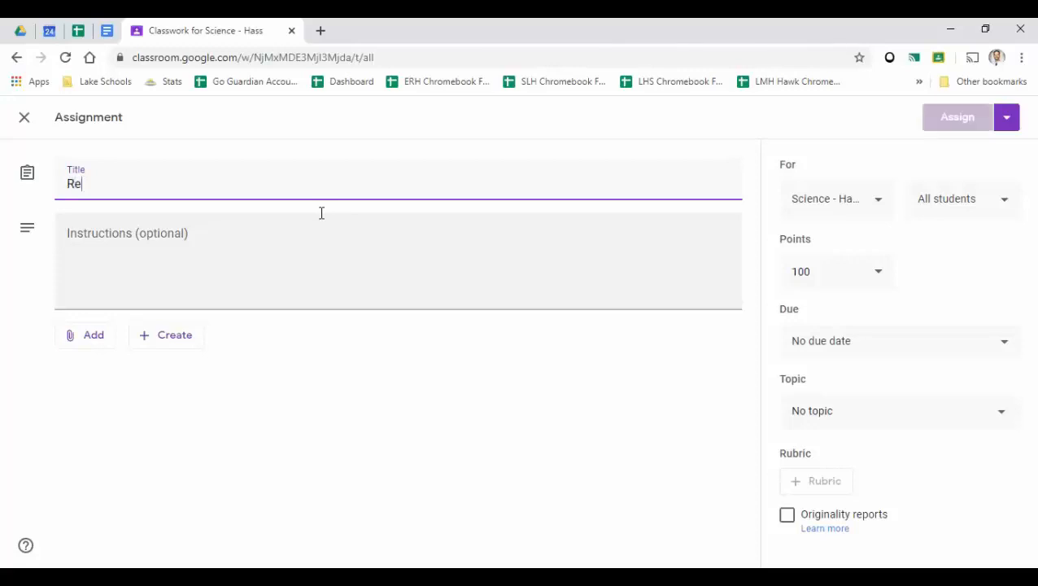
text(flection Assignment)
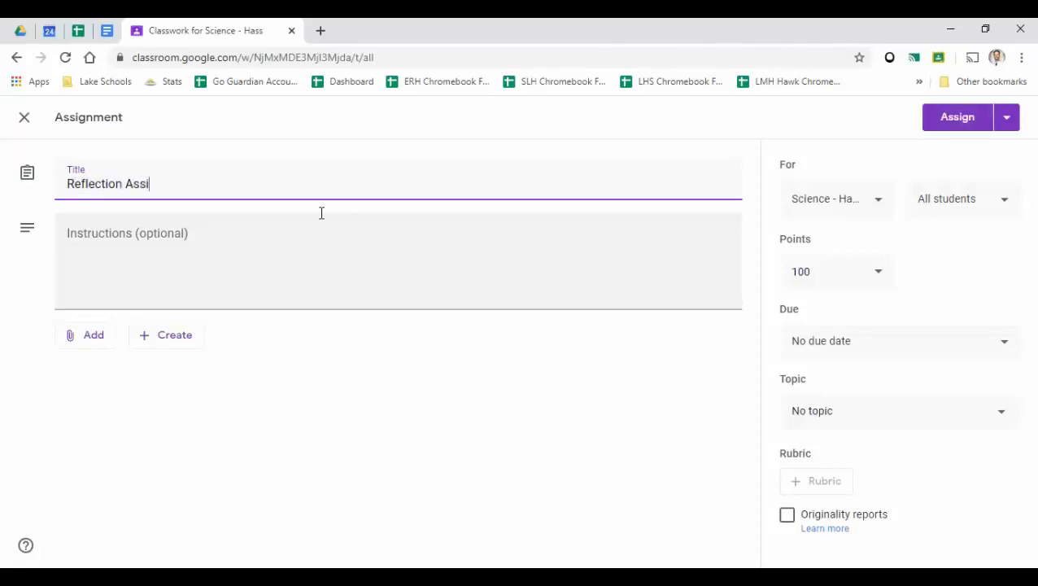
click(246, 241)
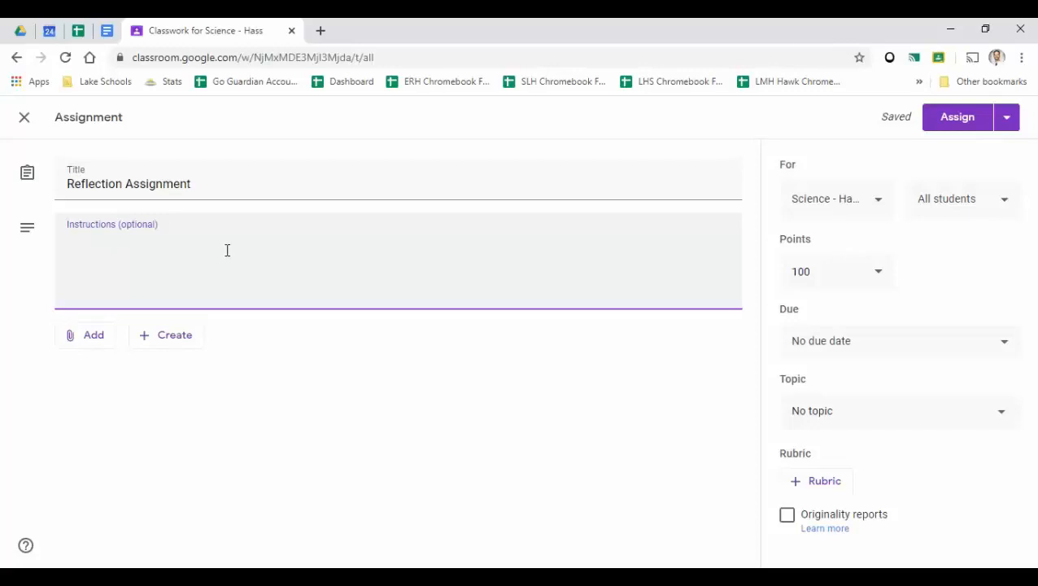
Attach "[Template] Blank Essay" from Google Drive by searching "blank essay", and set it to make a copy for each student
click(74, 344)
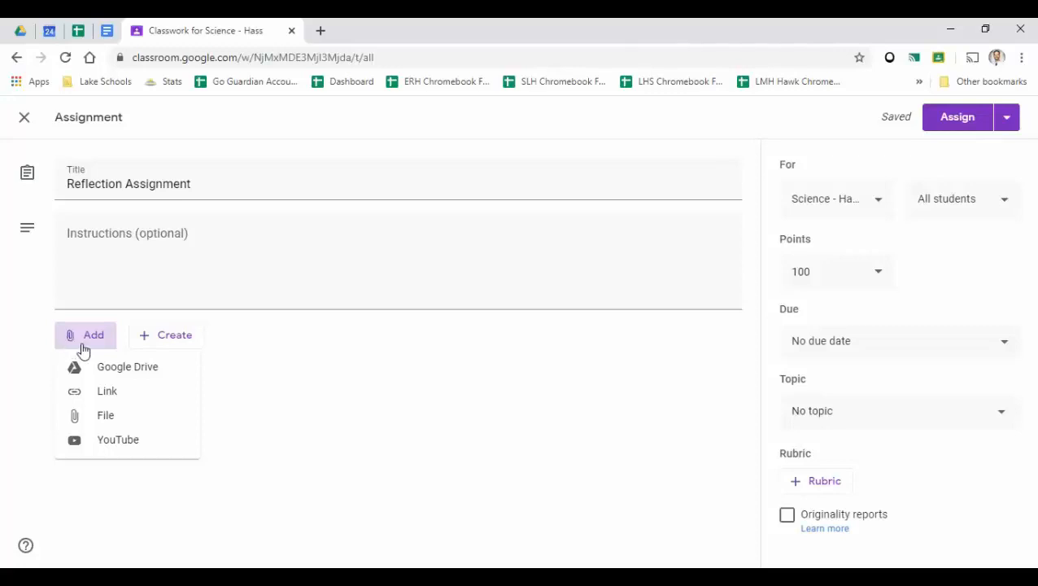
click(160, 370)
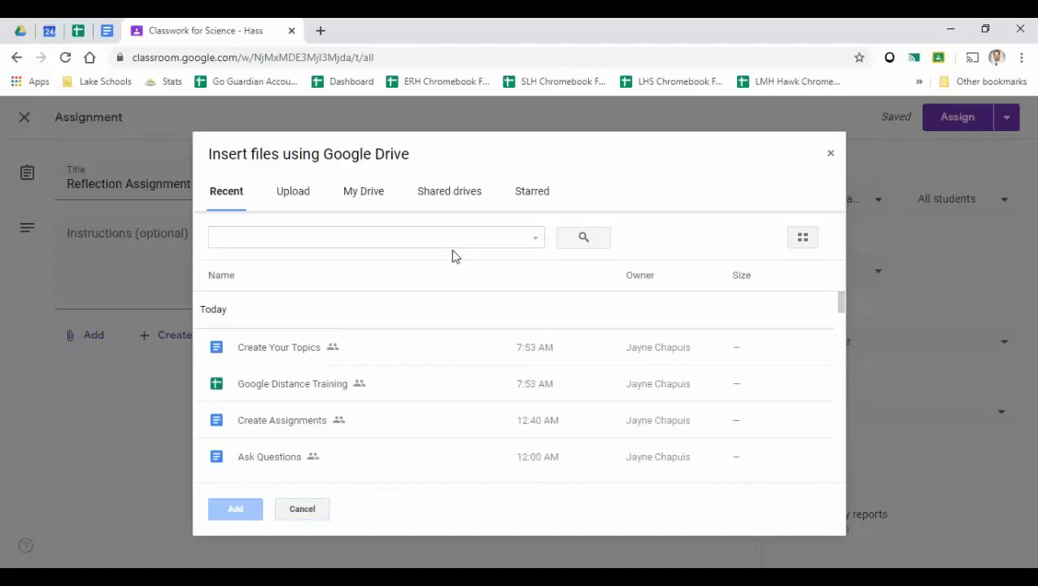
key(Down)
key(Page_Down)
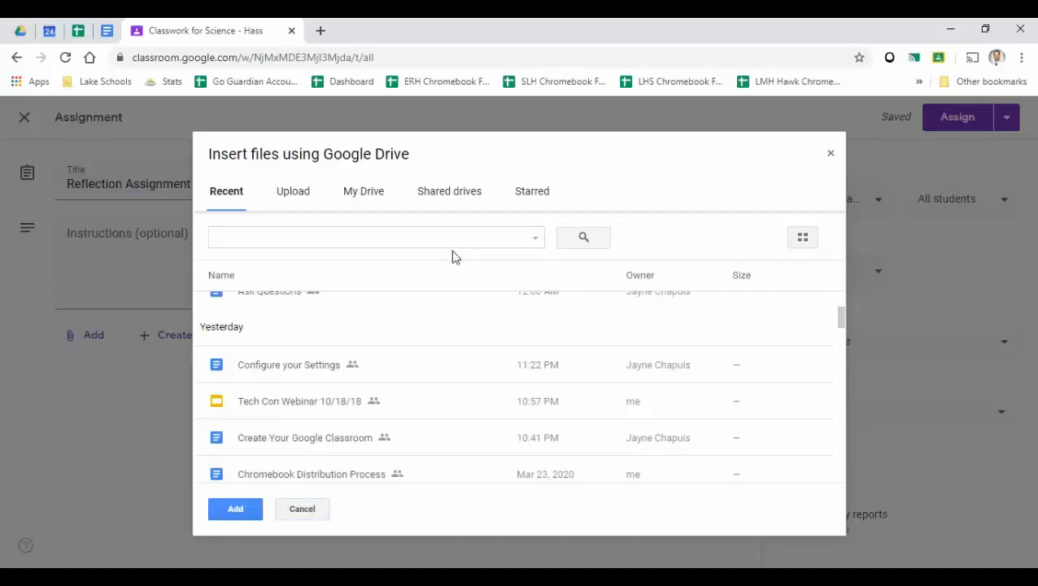
click(453, 241)
text(blank )
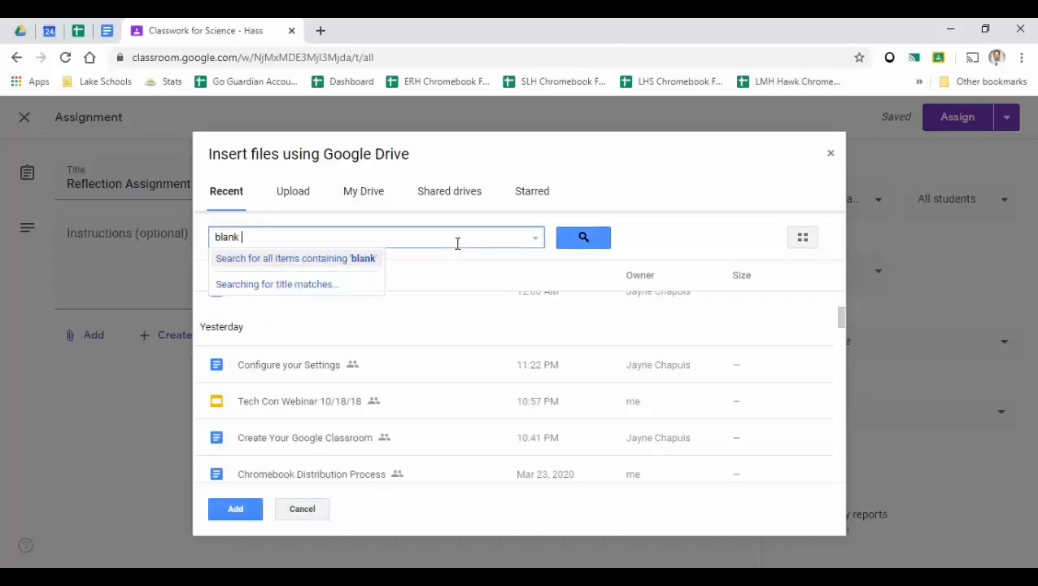
text(essay)
key(Return)
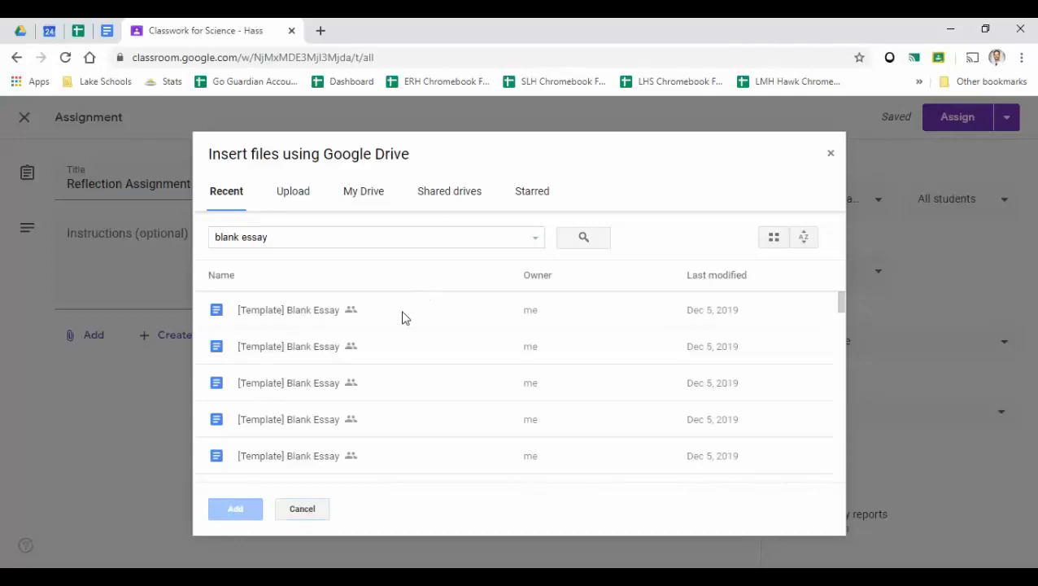
double_click(402, 315)
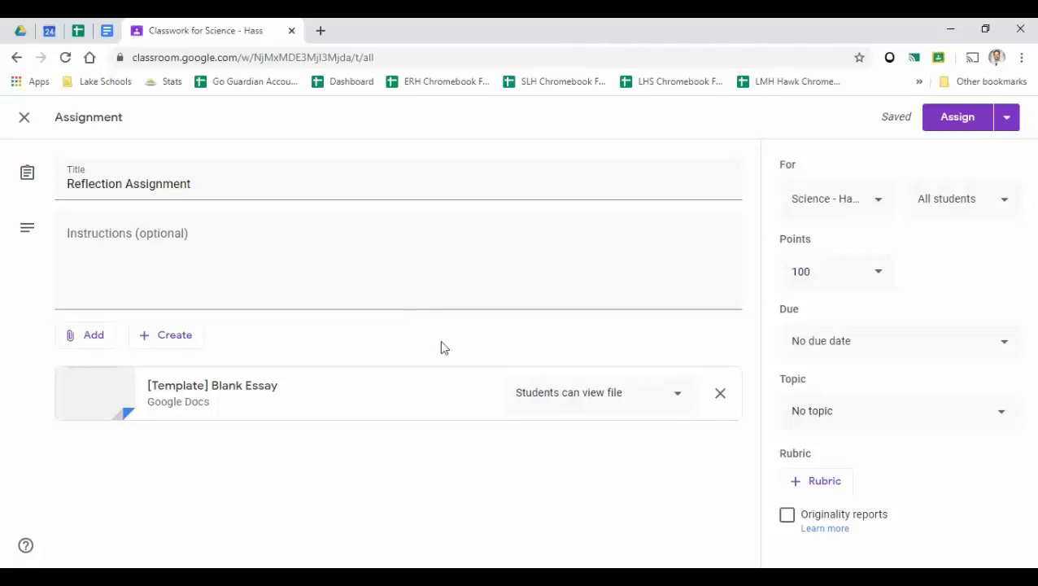
click(632, 404)
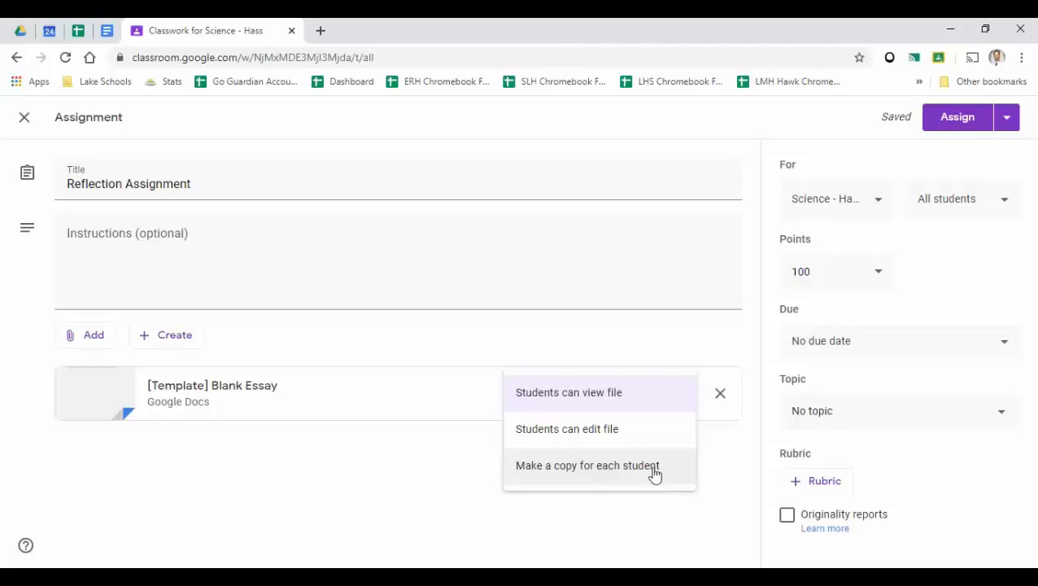
click(656, 475)
Attach the "Create Your Topics" document from the recent Google Drive files to the assignment
click(89, 341)
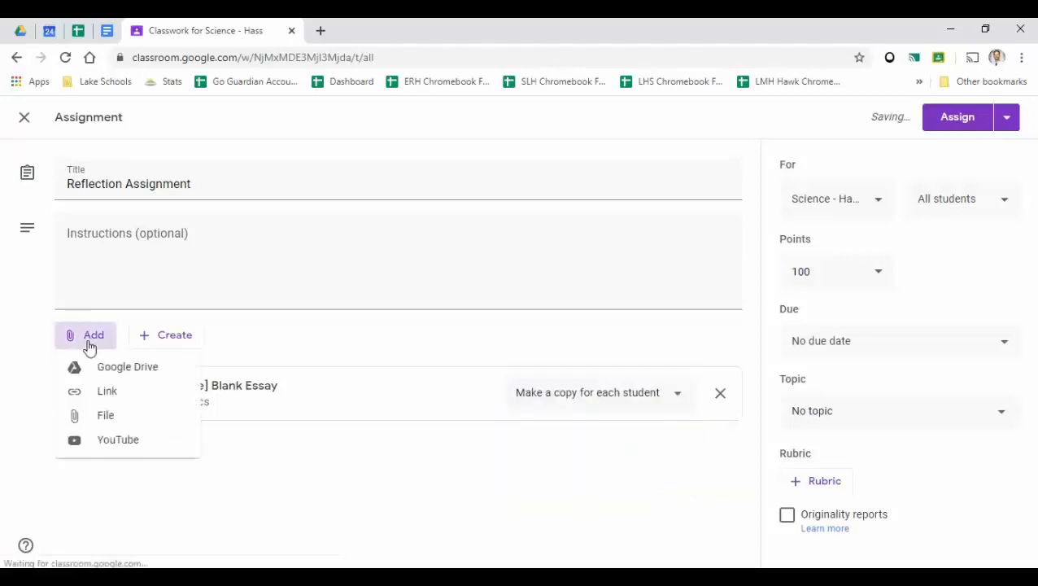
click(116, 377)
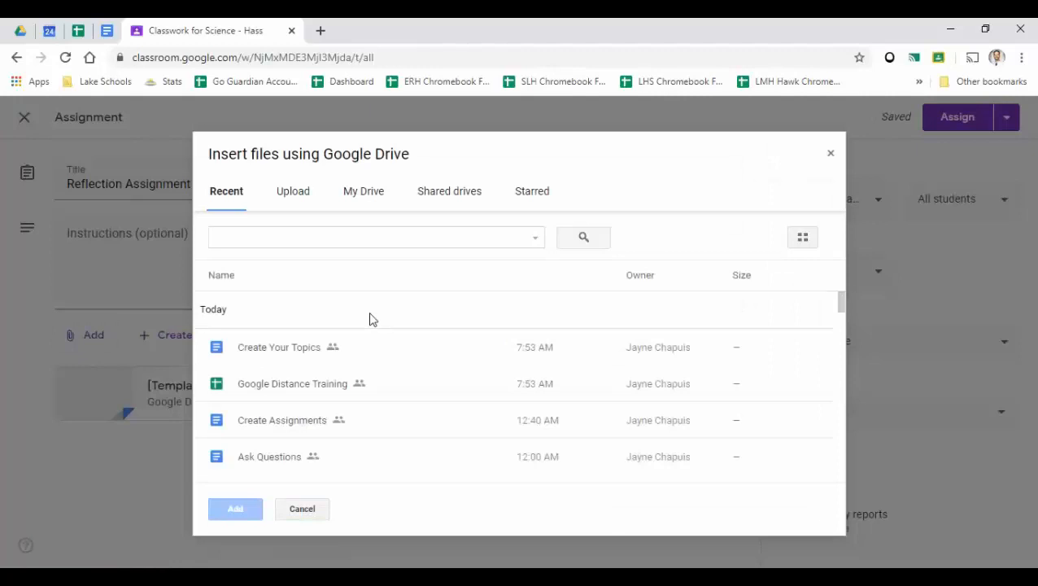
double_click(373, 358)
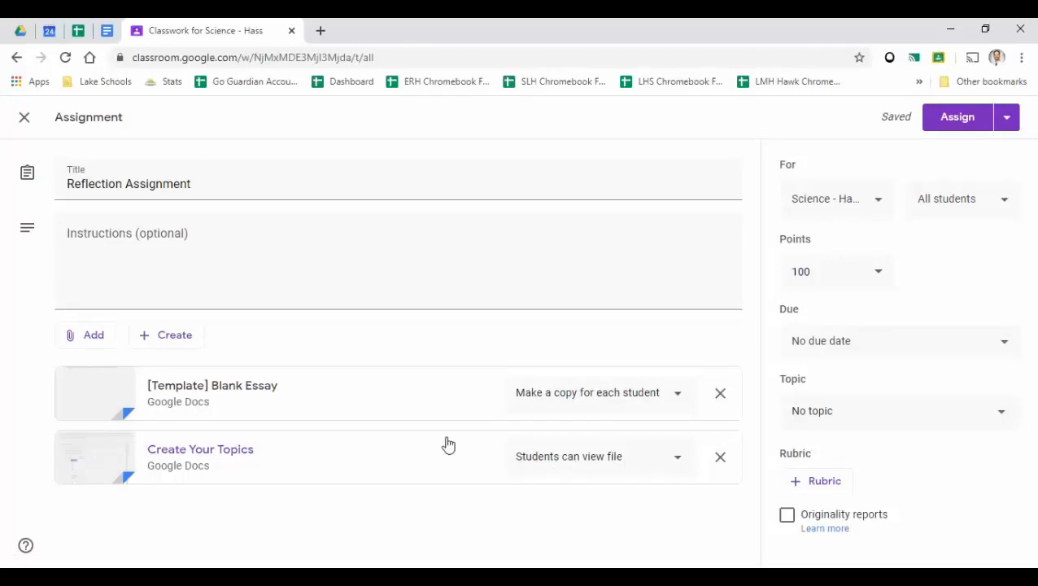
click(94, 340)
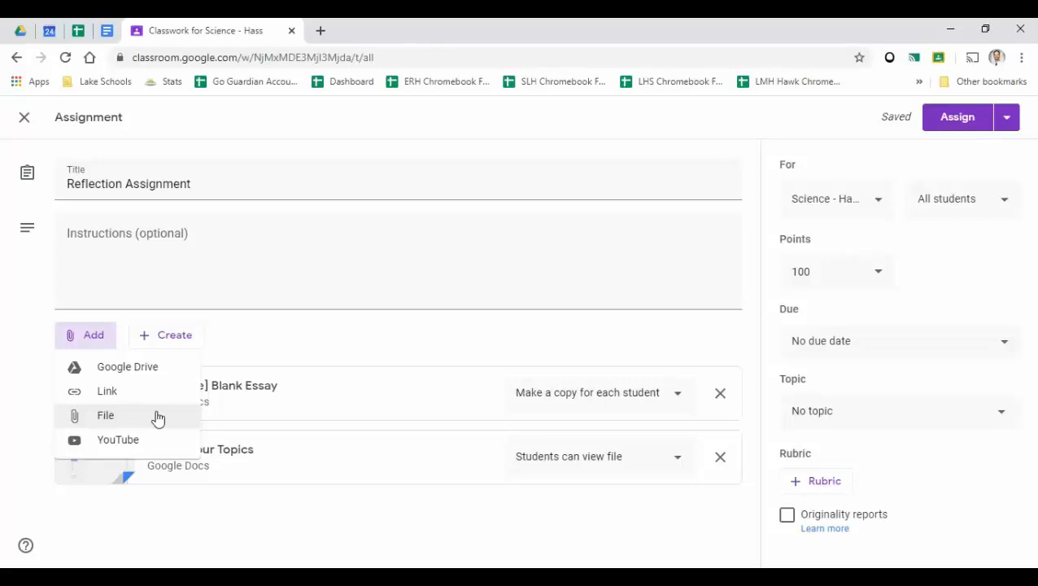
click(128, 421)
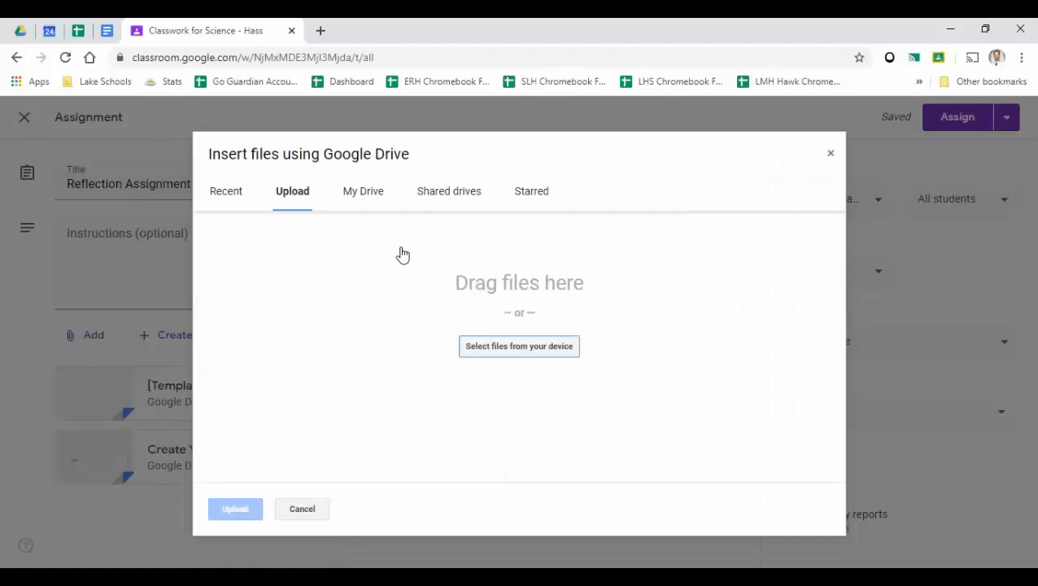
click(491, 351)
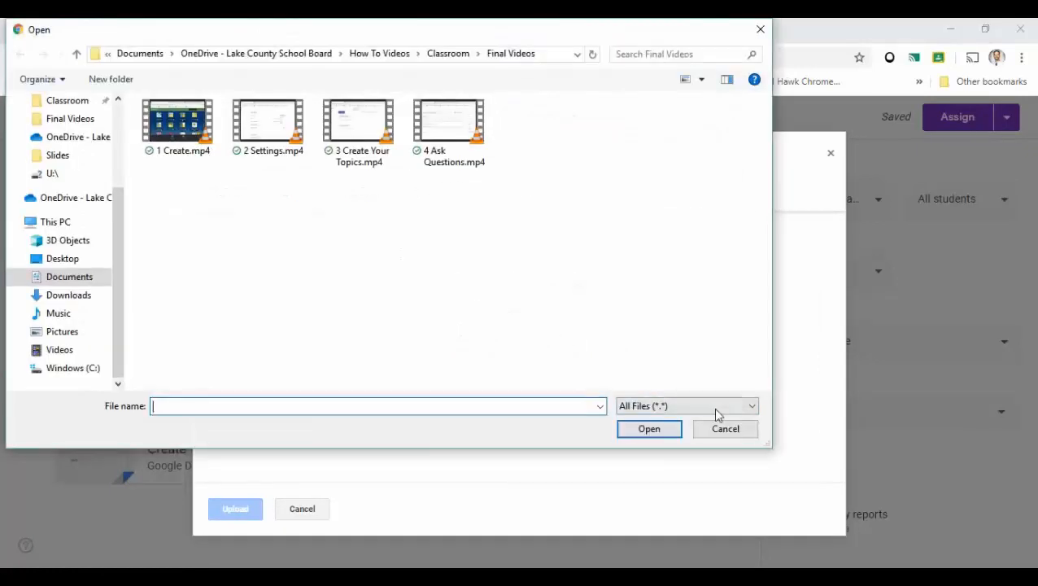
click(719, 430)
click(307, 511)
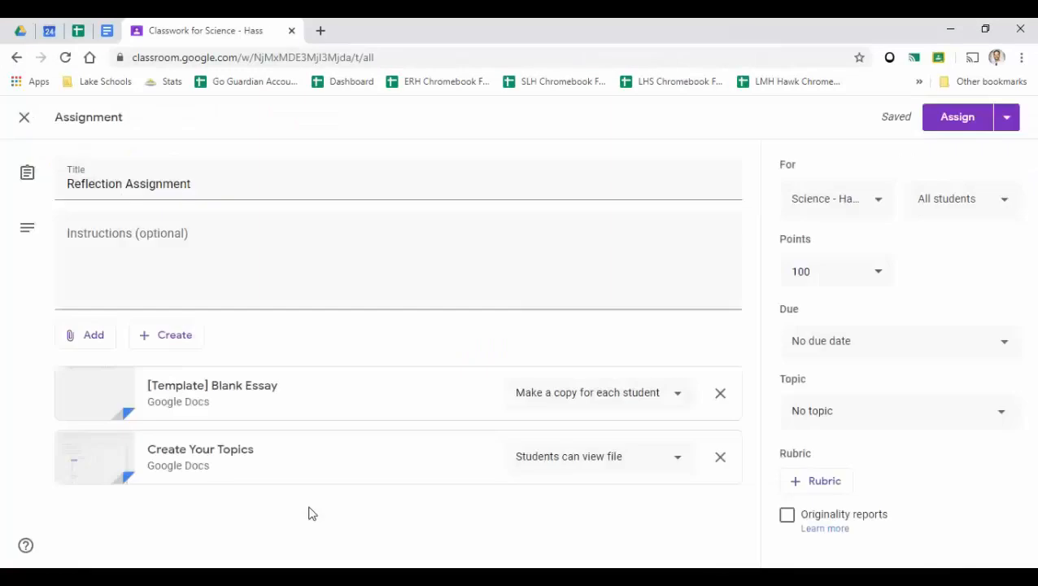
Attach a web link to cnn.com to the assignment
click(94, 333)
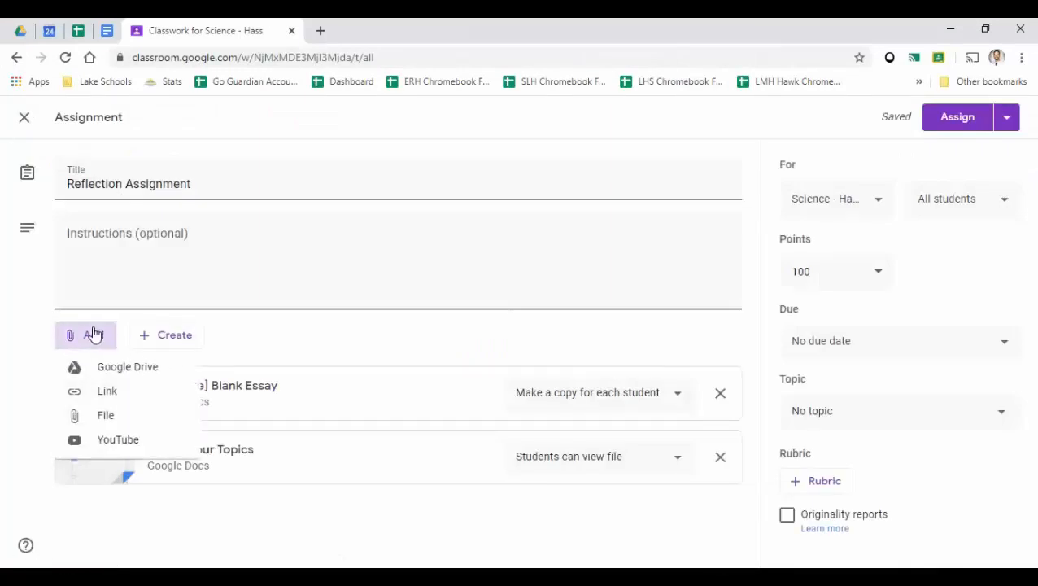
click(129, 394)
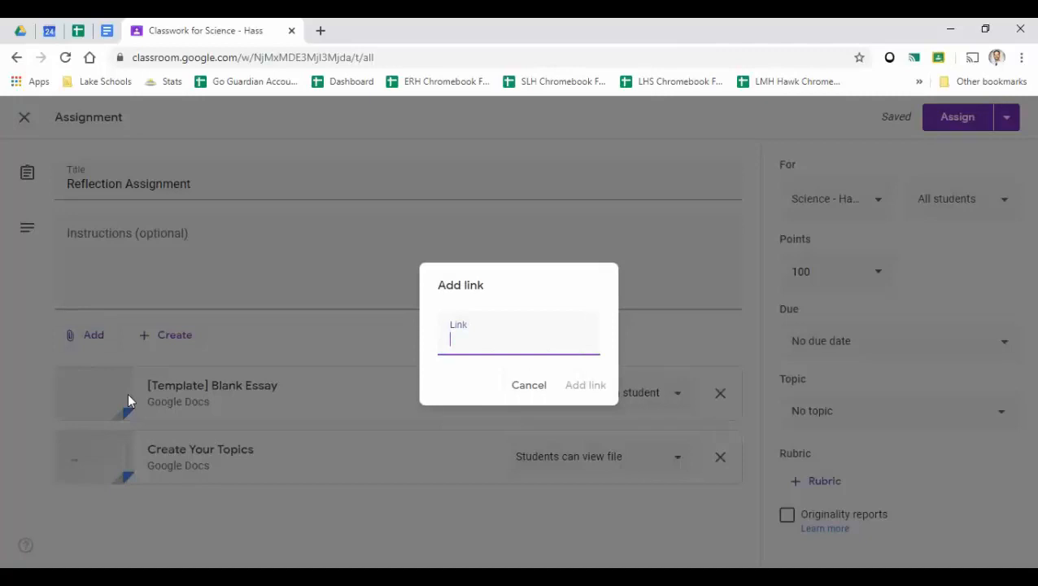
text(cnn.com)
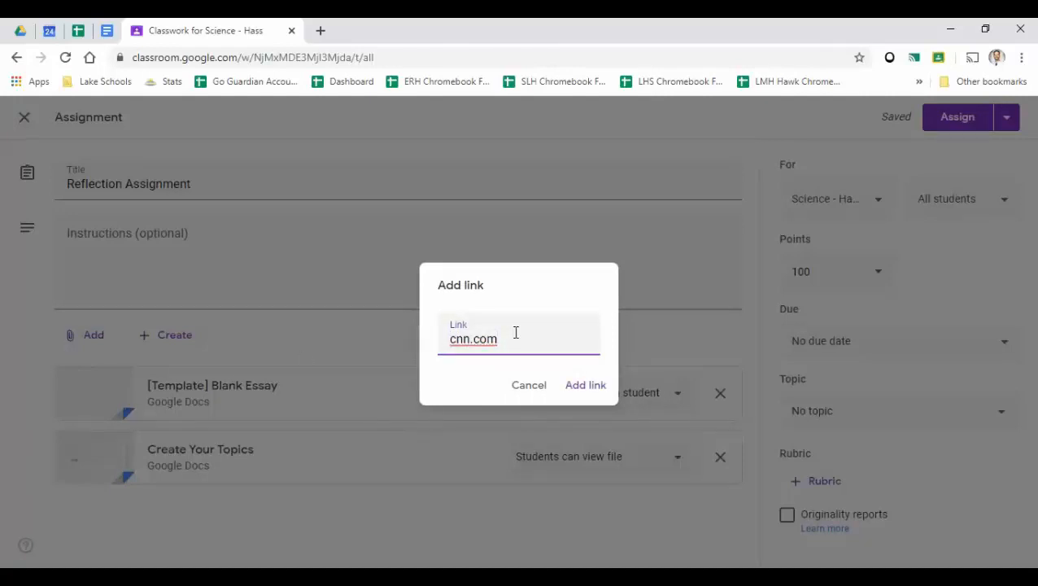
click(591, 384)
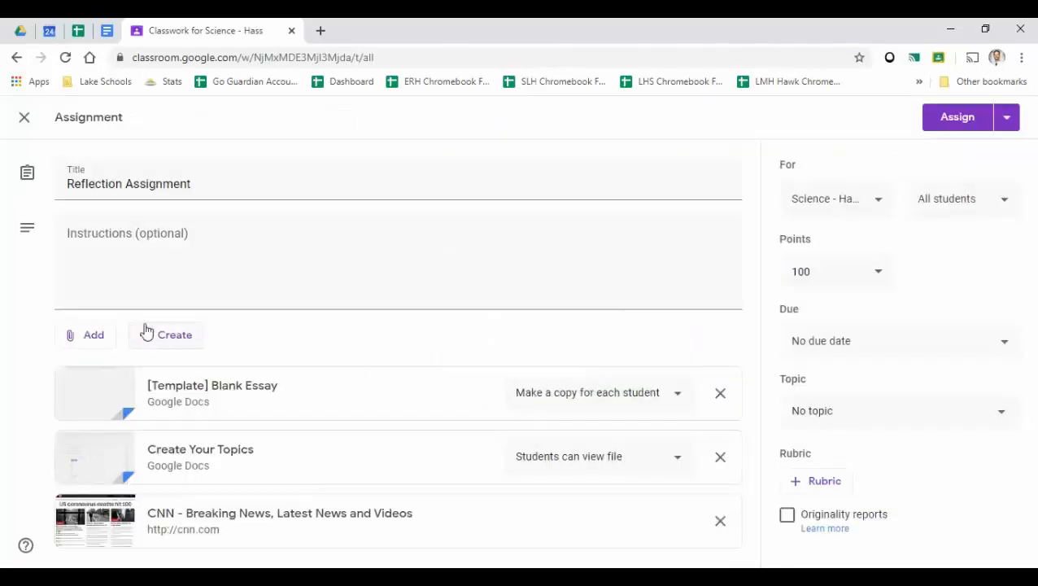
click(98, 340)
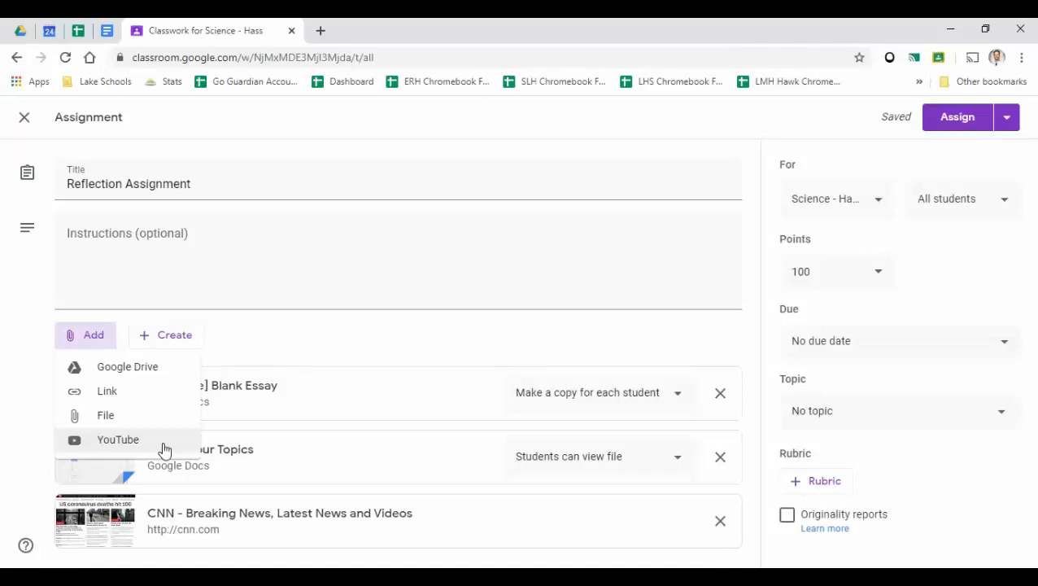
click(265, 347)
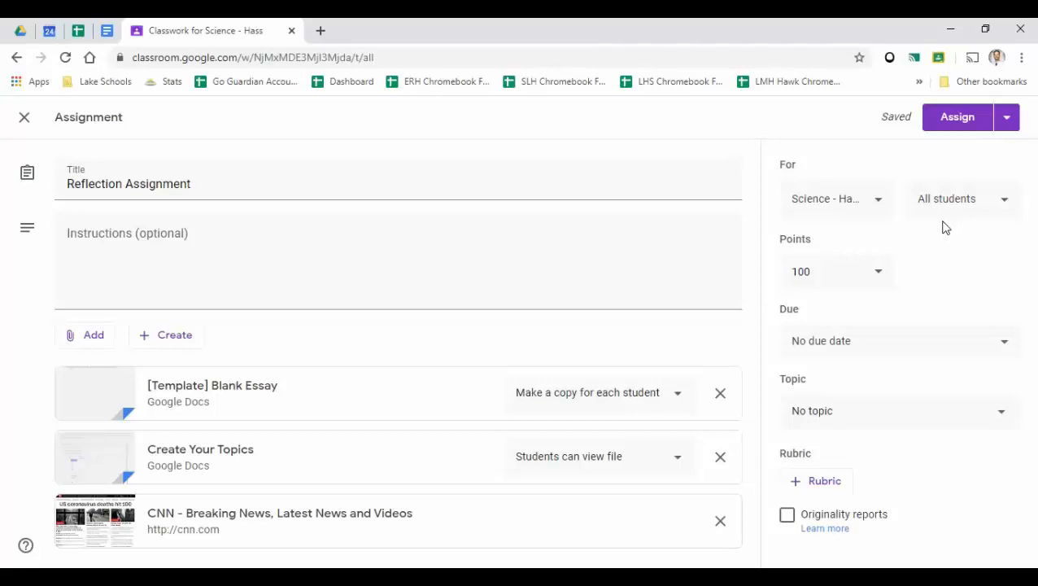
Add the English, Eustis High "Transitioning to", ERH Google and LMH Google classes as recipients of the assignment
click(832, 210)
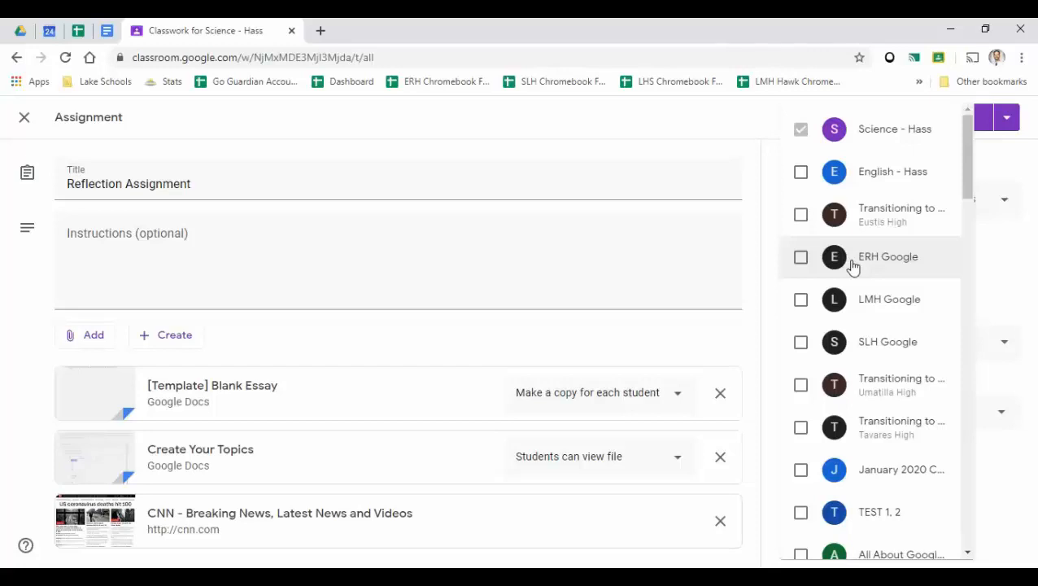
click(801, 173)
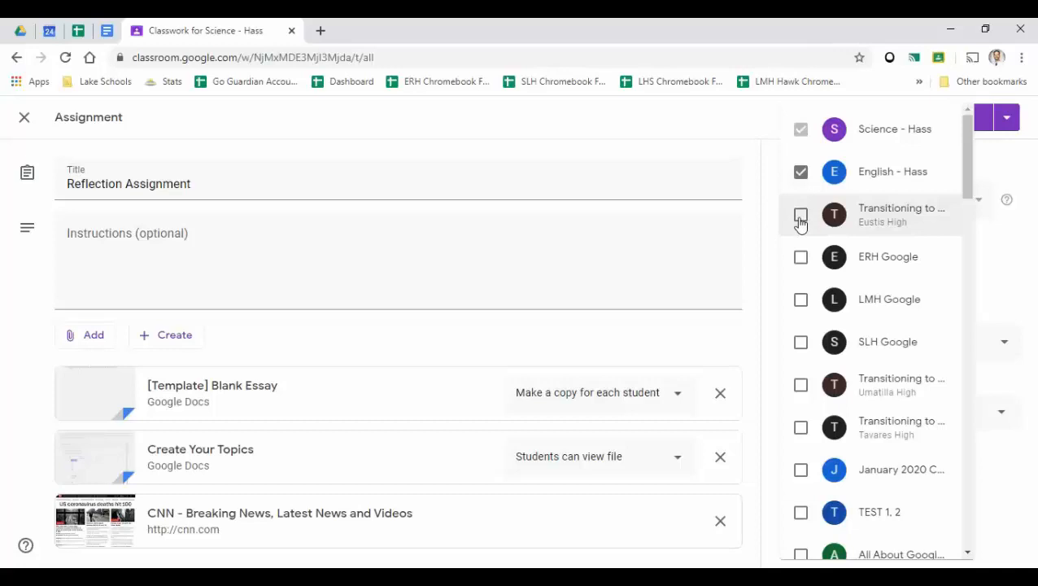
click(801, 216)
click(801, 257)
click(801, 299)
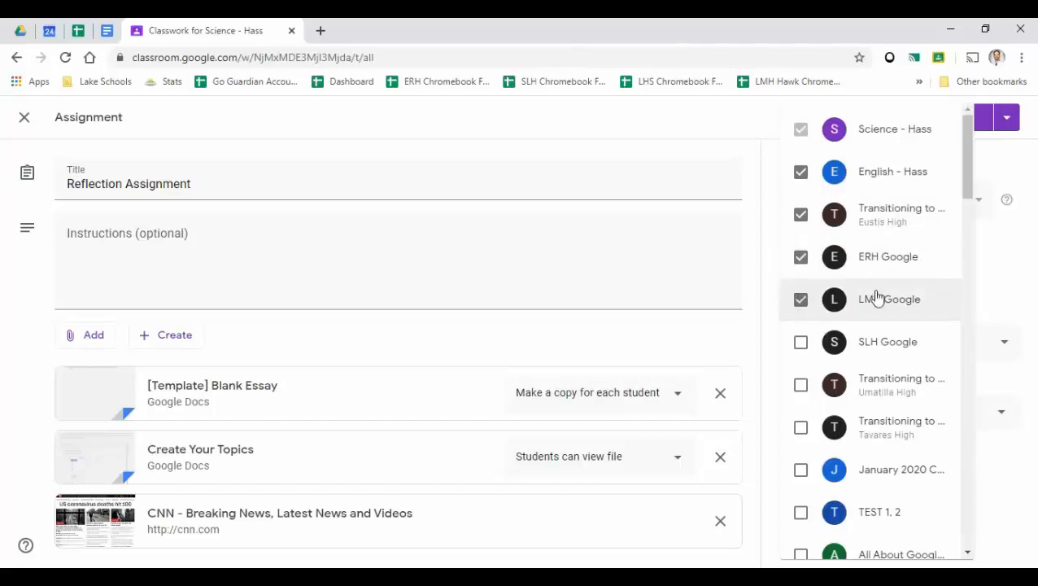
click(1011, 263)
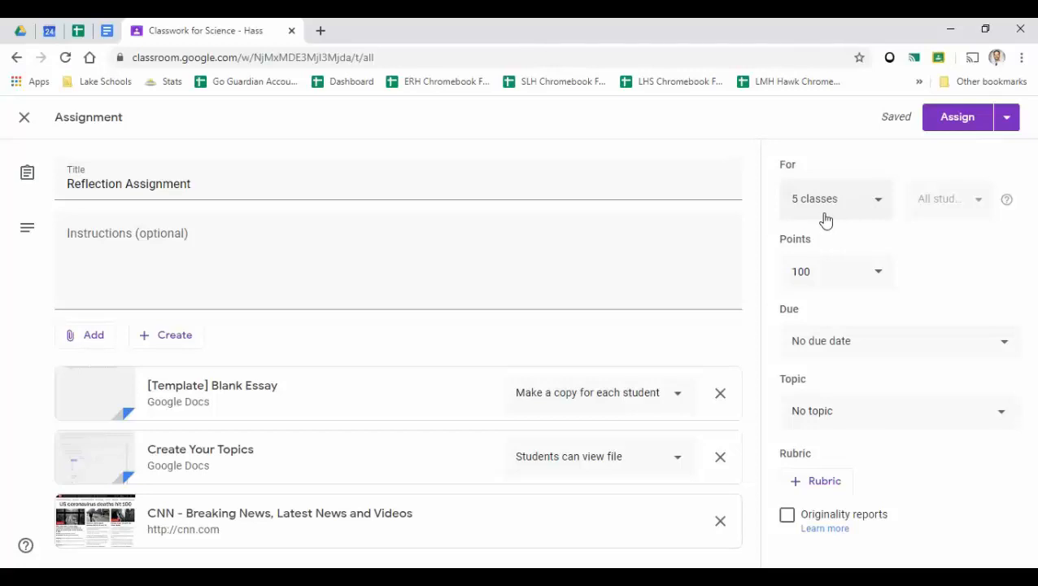
Try the "Students can edit file" permission on the Blank Essay attachment and return it to a copy for each student
click(562, 392)
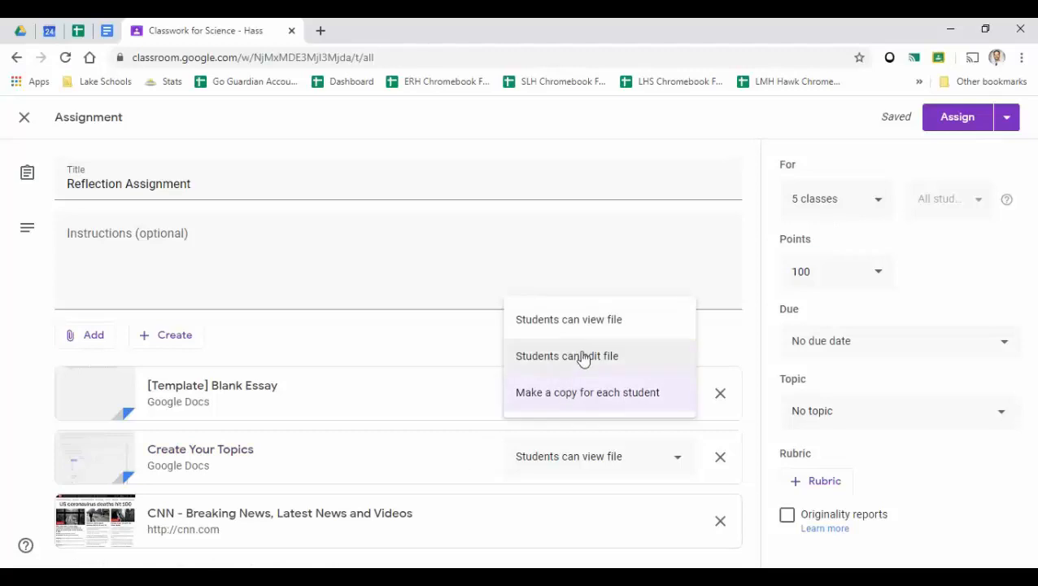
click(614, 362)
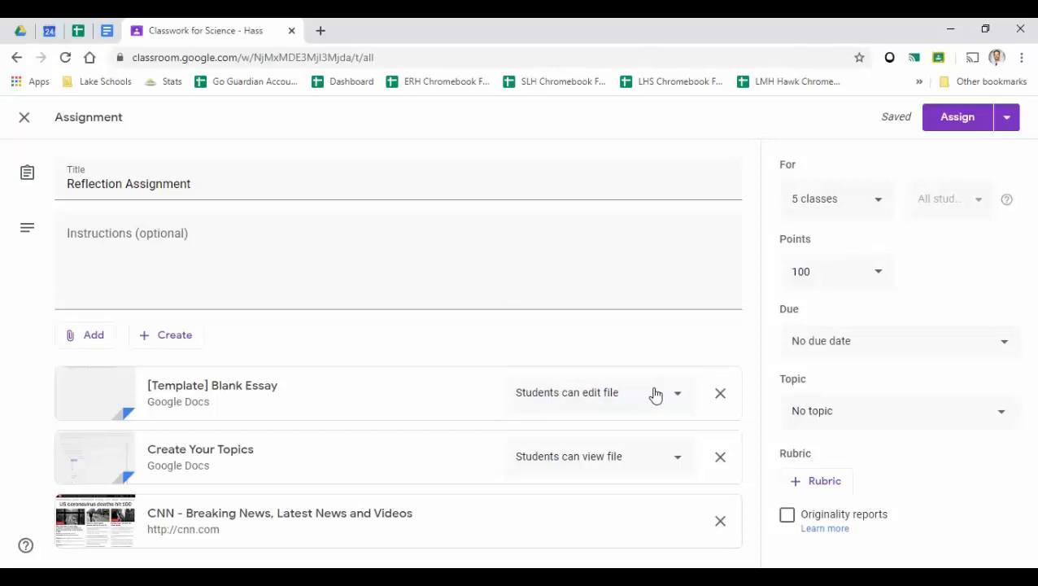
click(628, 403)
click(616, 430)
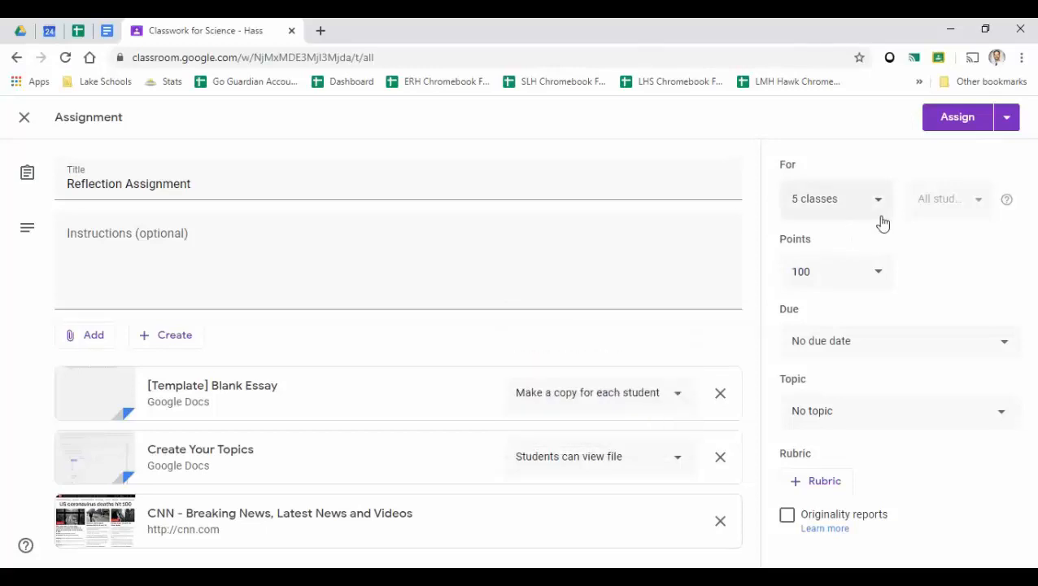
Remove the English, Eustis High, ERH Google and LMH Google classes so the assignment goes only to the Science class
click(862, 207)
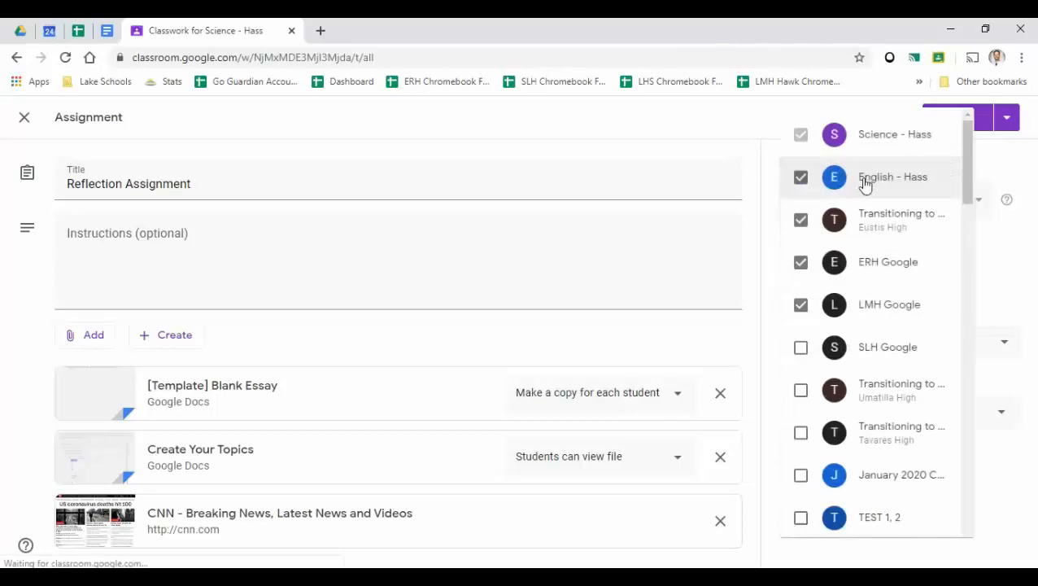
click(801, 172)
click(799, 216)
click(801, 257)
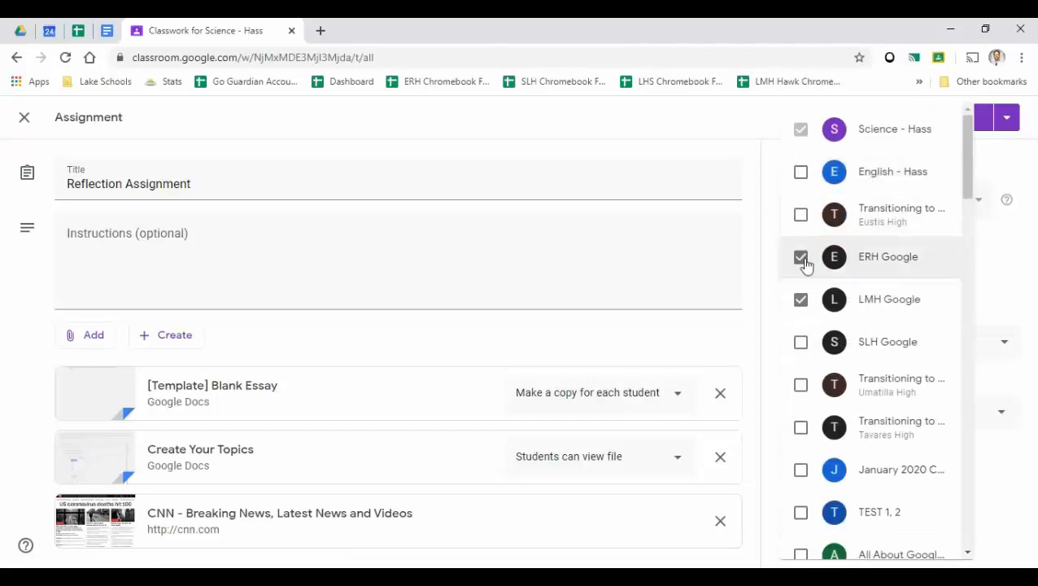
click(801, 299)
click(999, 276)
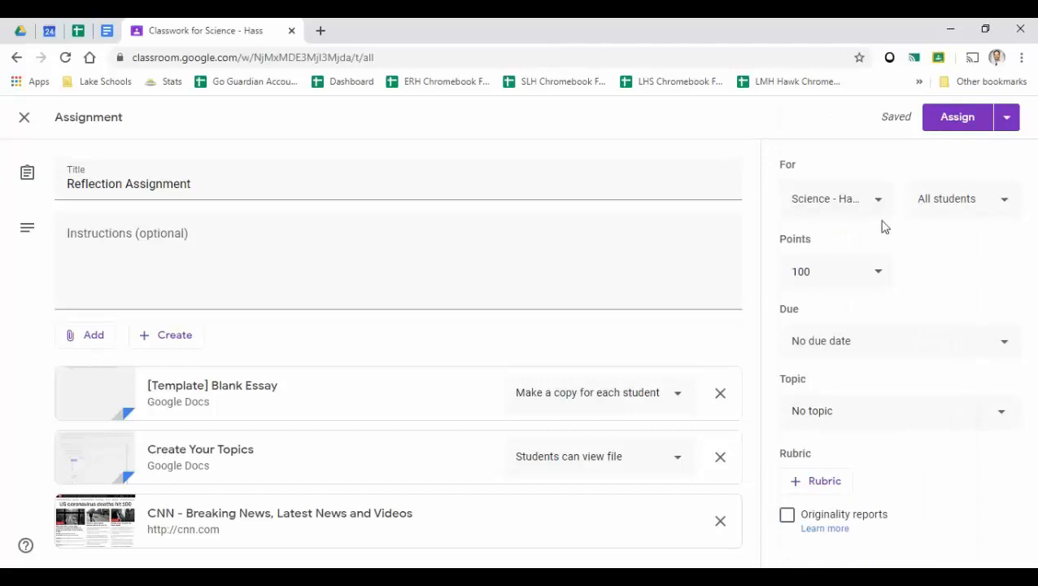
Review the student choices and the grading options available for the Reflection Assignment's points
click(945, 203)
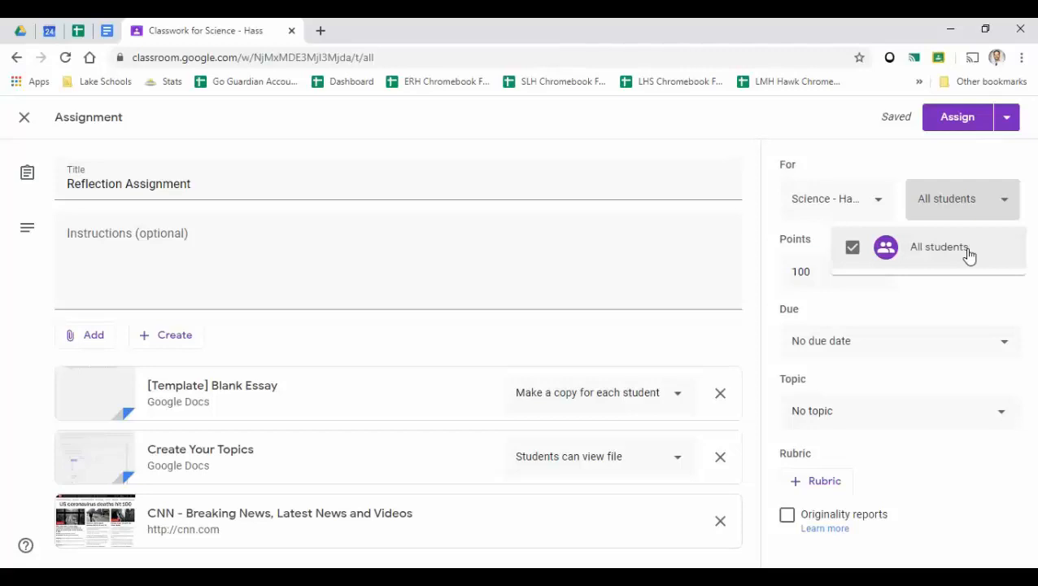
click(968, 316)
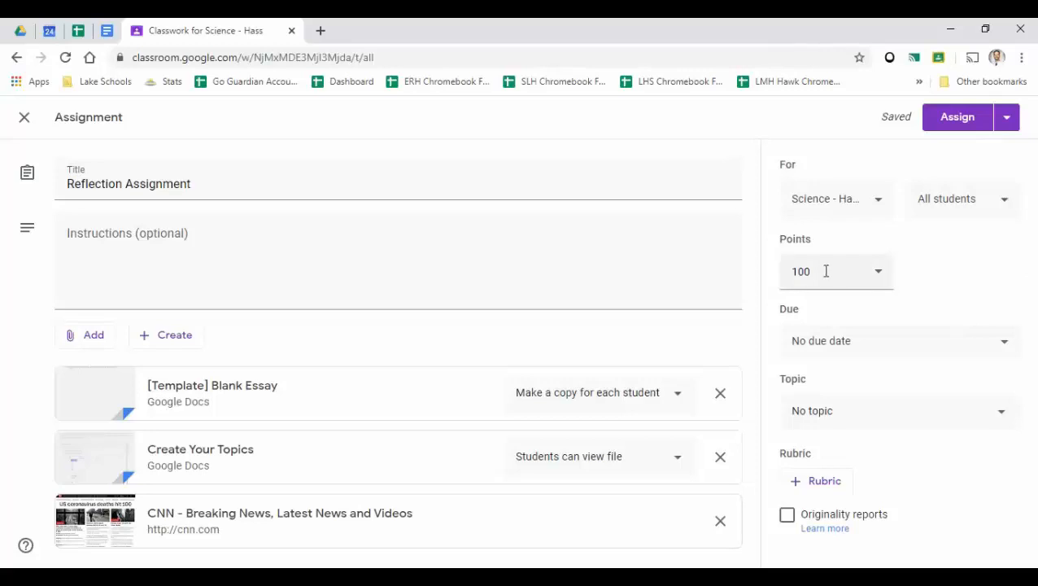
click(878, 271)
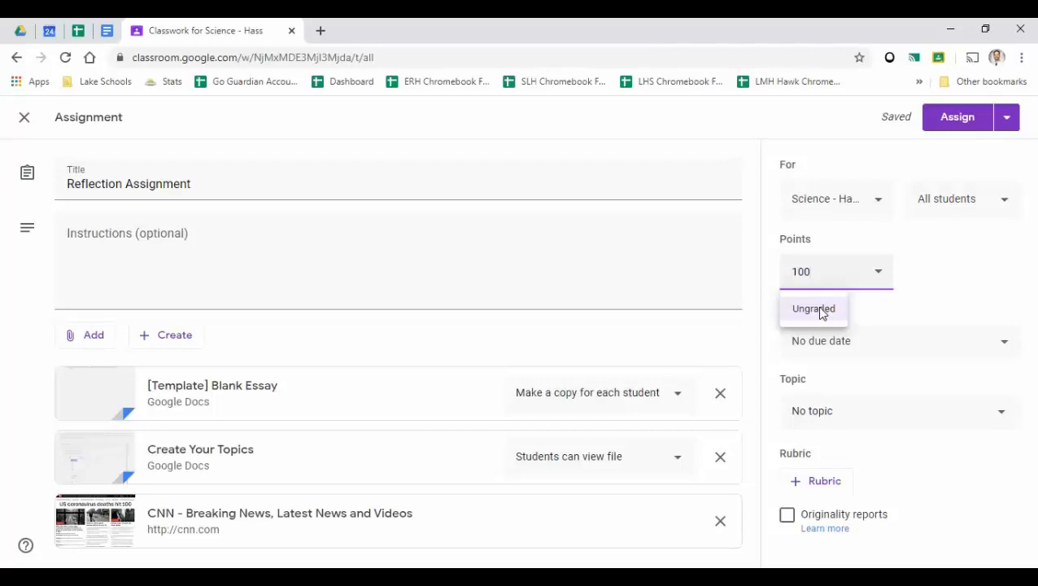
click(914, 295)
Set the assignment's due date to Mar 26, 2020 with a due time of 11:59 PM
click(825, 345)
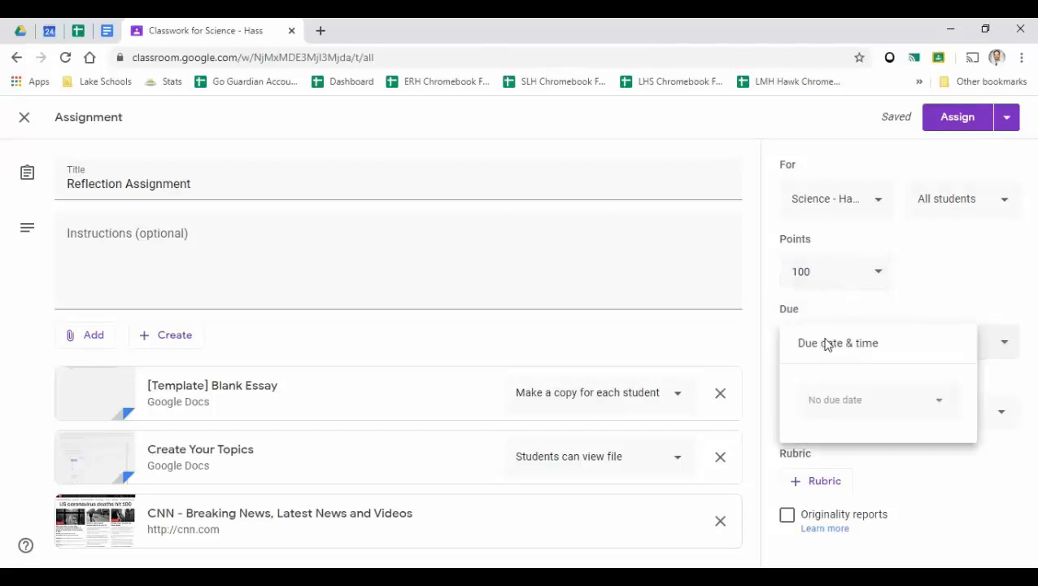
click(861, 409)
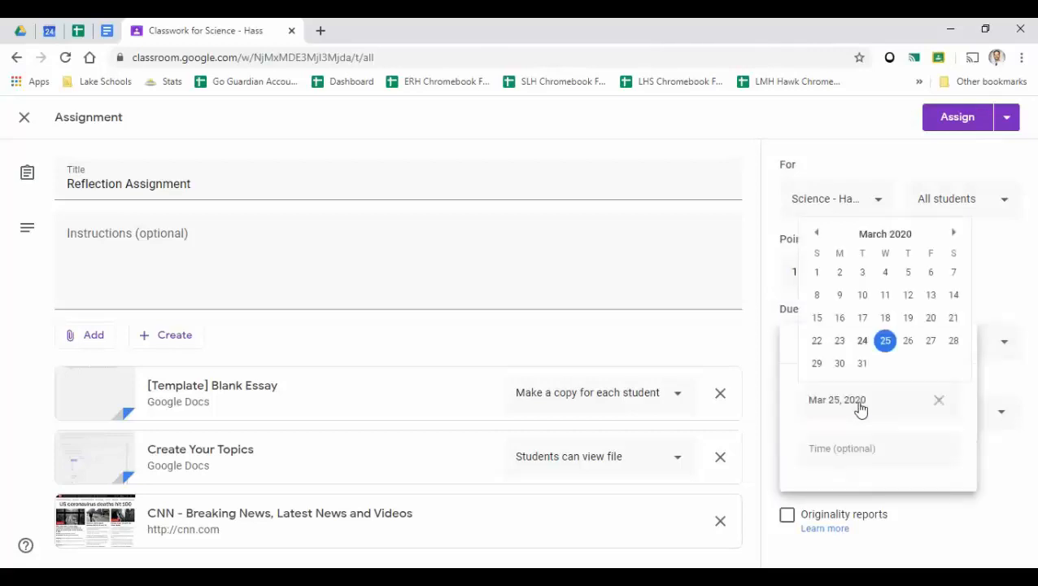
click(908, 344)
click(877, 457)
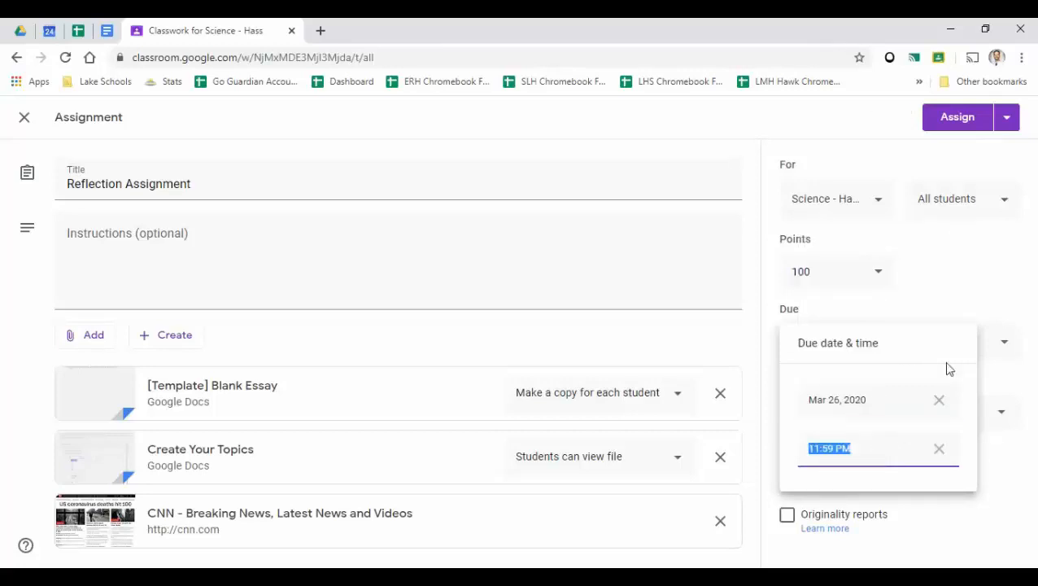
click(983, 297)
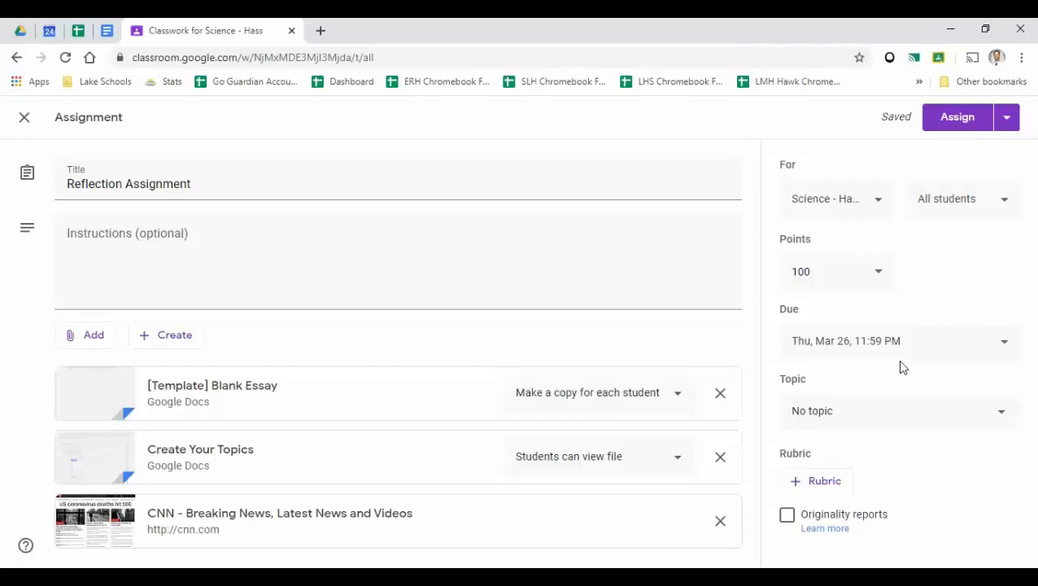
Review the available topics and the options for adding a rubric to the assignment
click(874, 419)
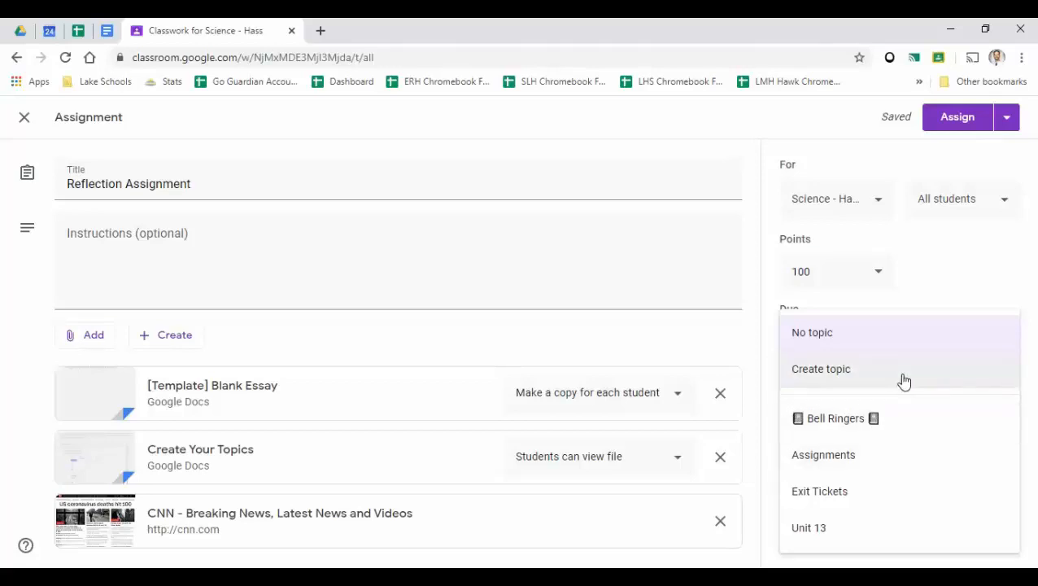
click(1001, 266)
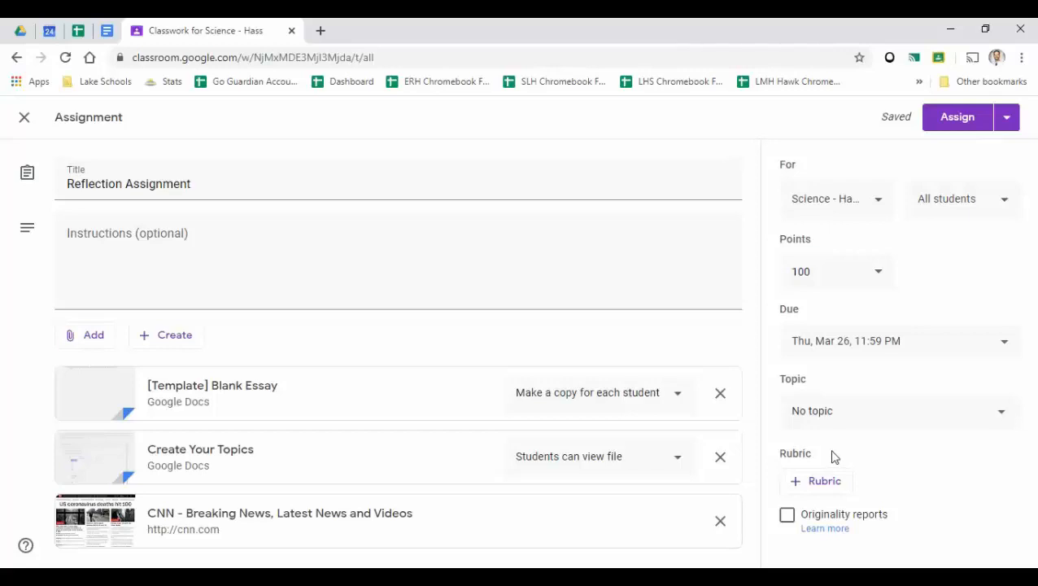
click(822, 486)
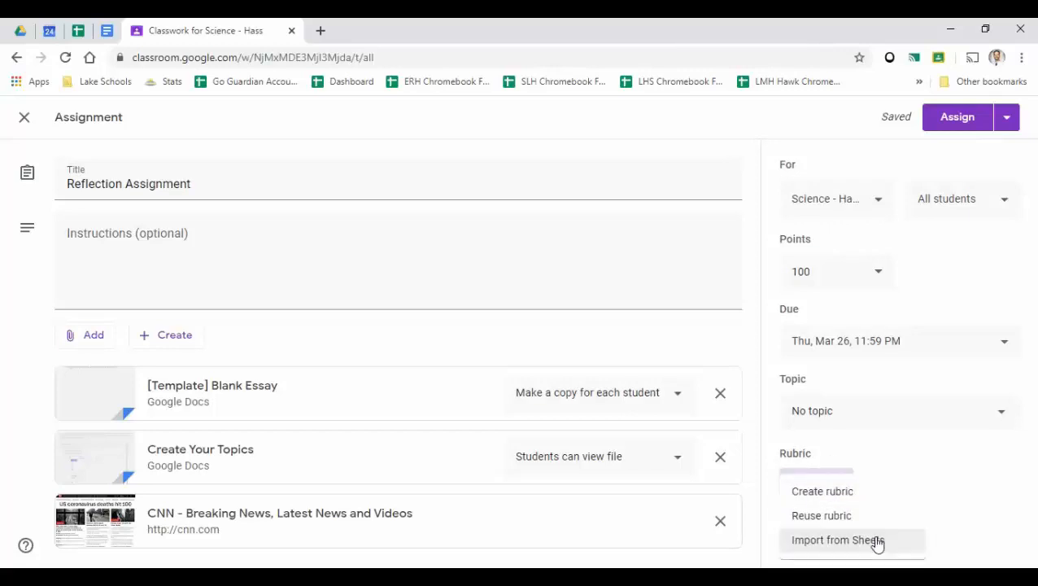
click(913, 461)
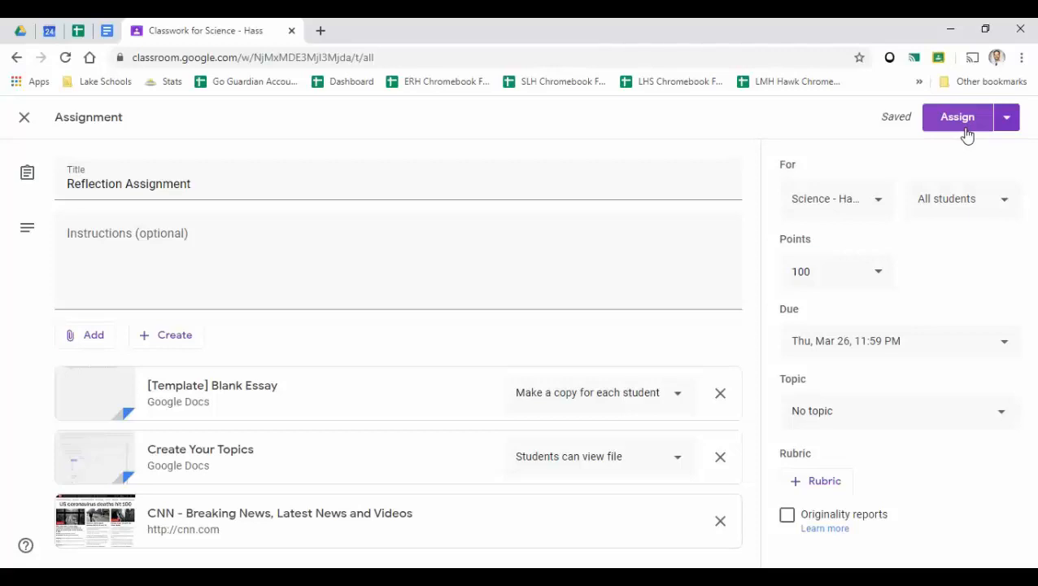
Save the Reflection Assignment as a draft and reopen that draft from the class's classwork for editing
click(1012, 123)
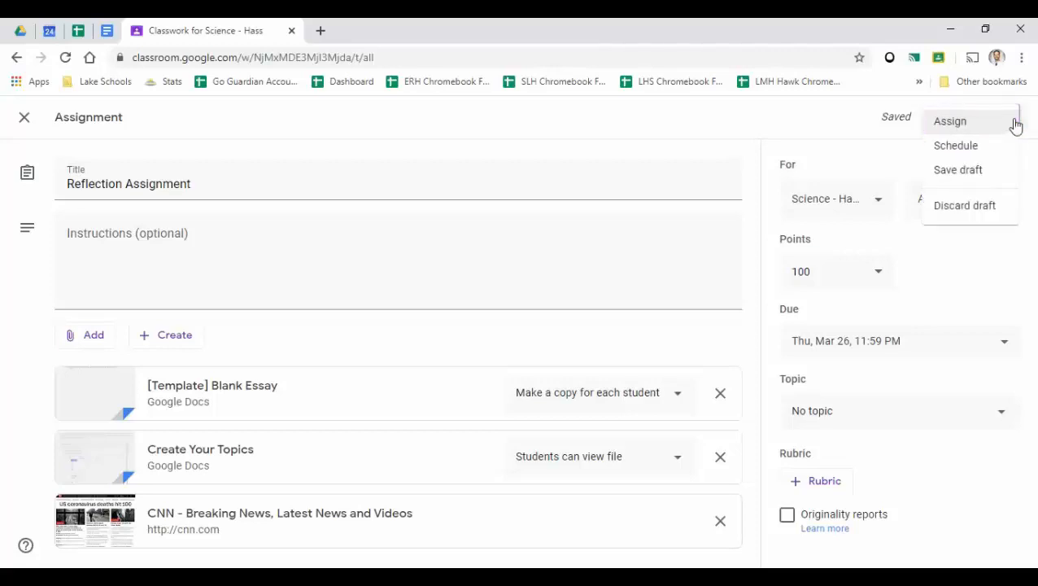
click(997, 172)
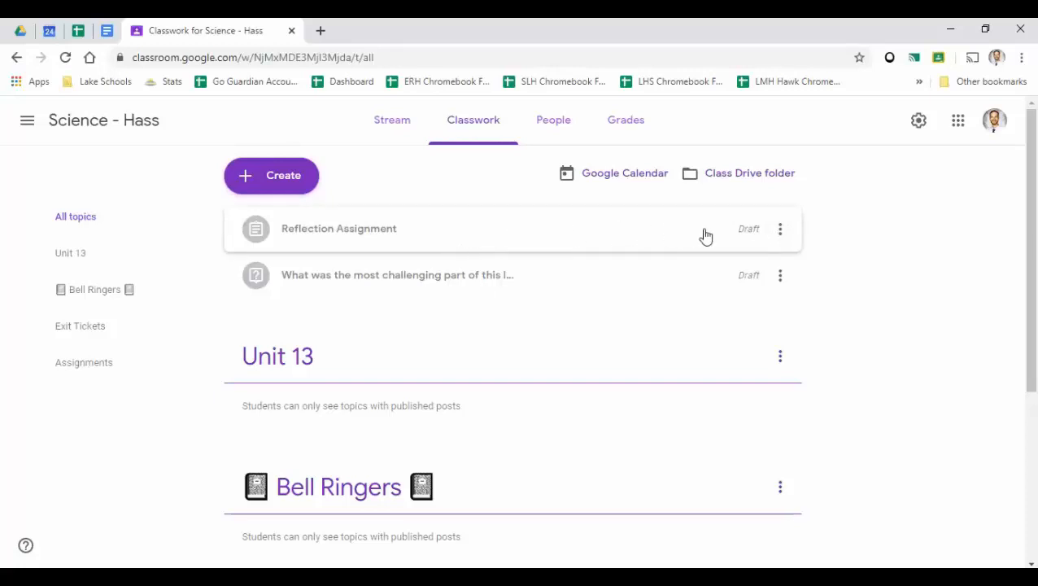
click(781, 233)
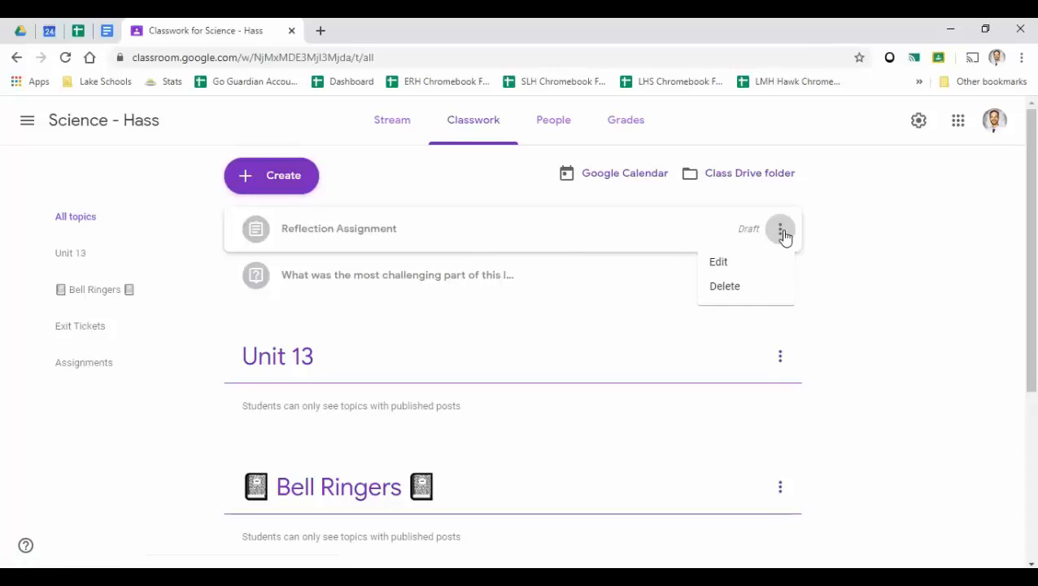
click(770, 270)
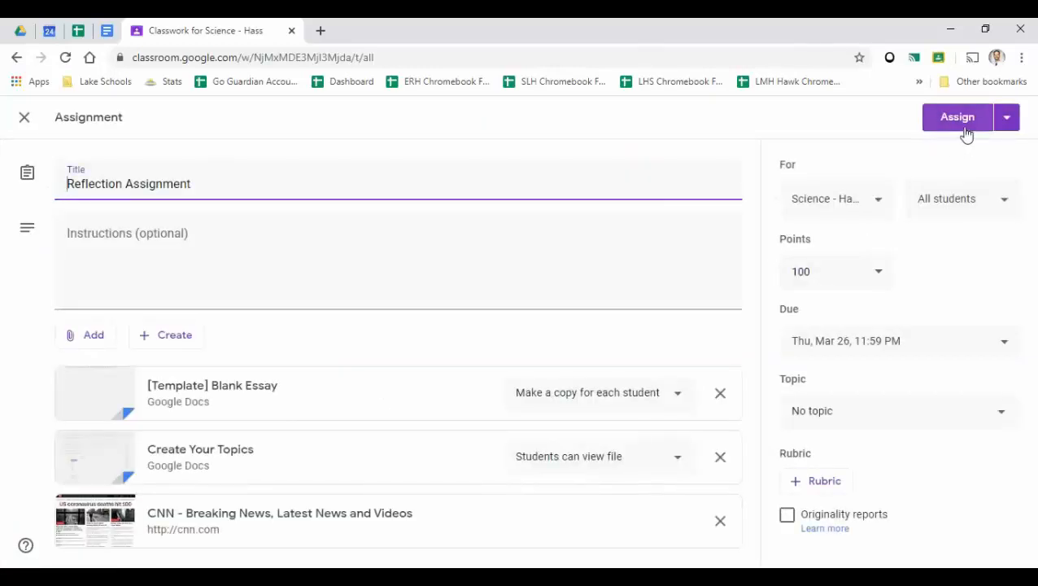
Open the scheduling settings for the Reflection Assignment and select its scheduled time for editing
click(1007, 120)
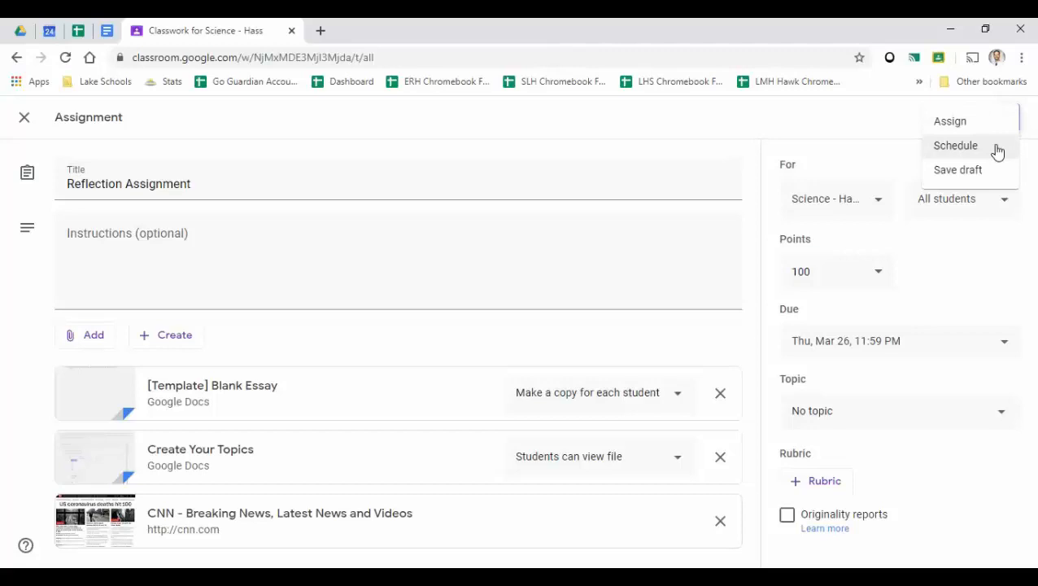
click(997, 149)
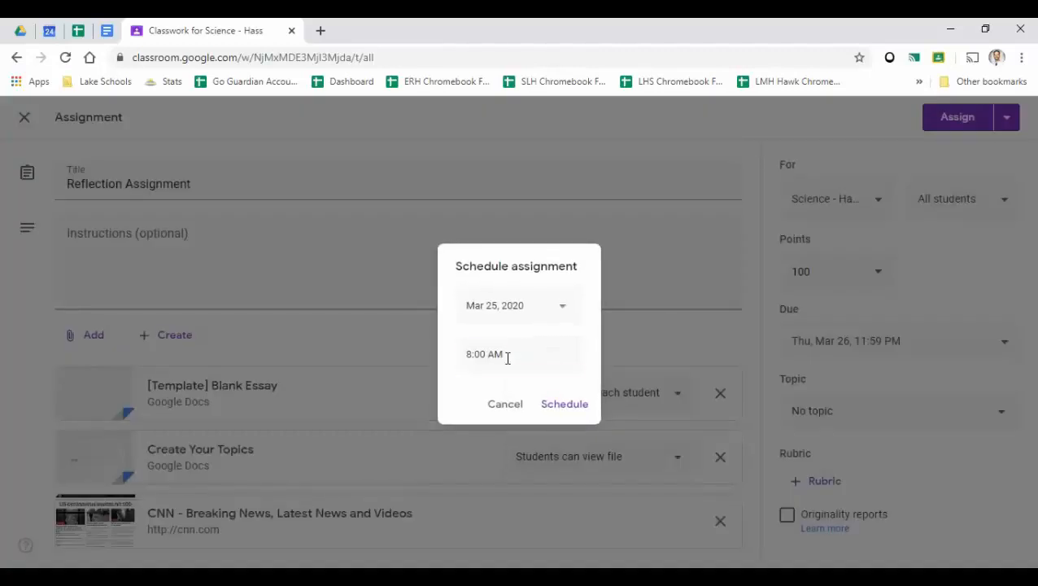
click(506, 358)
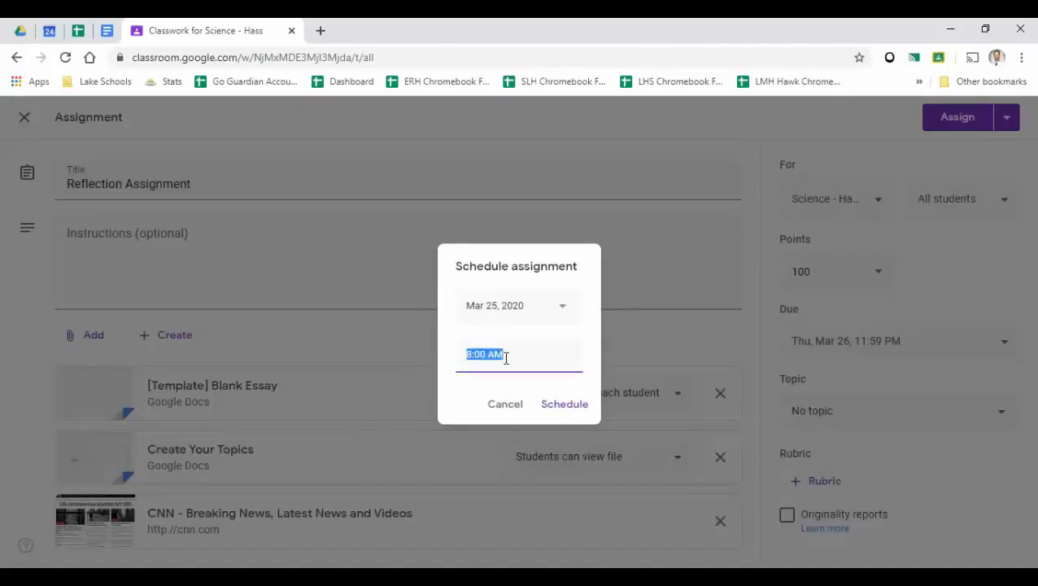